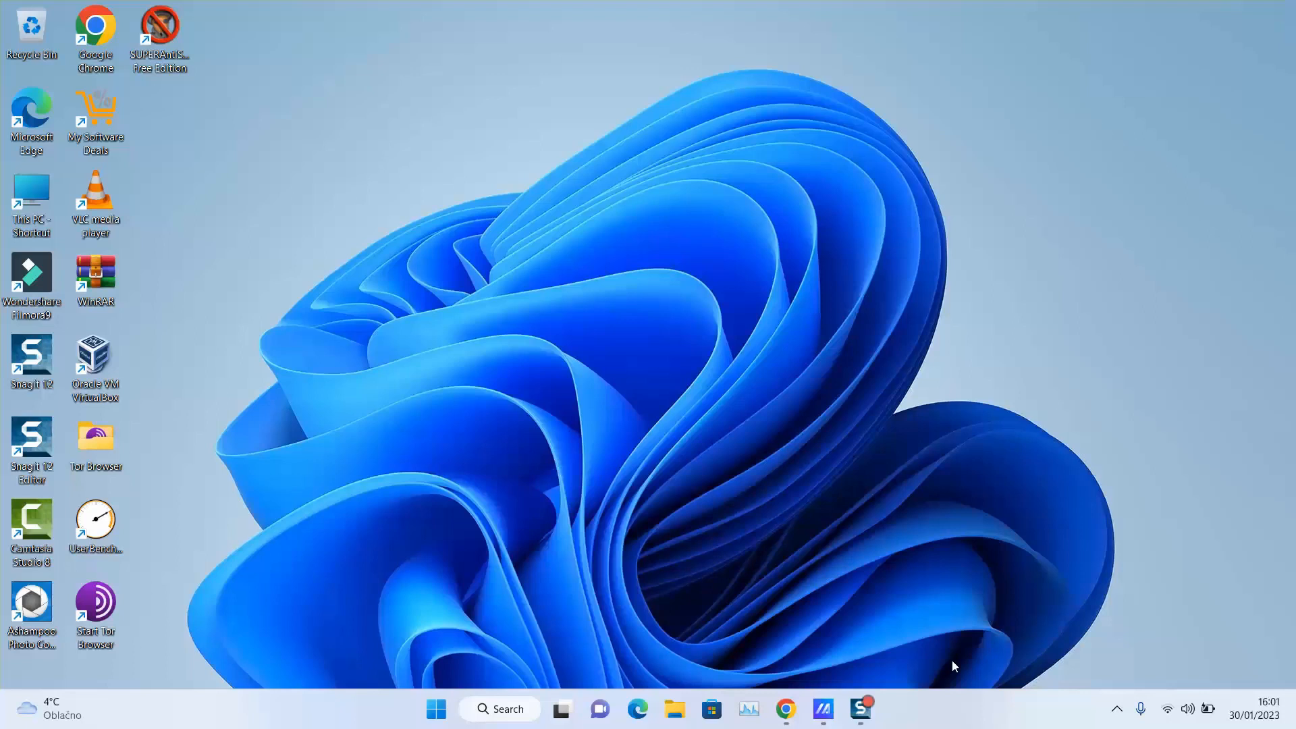
Launch Control Panel from the taskbar search for 'control'
left_click(500, 709)
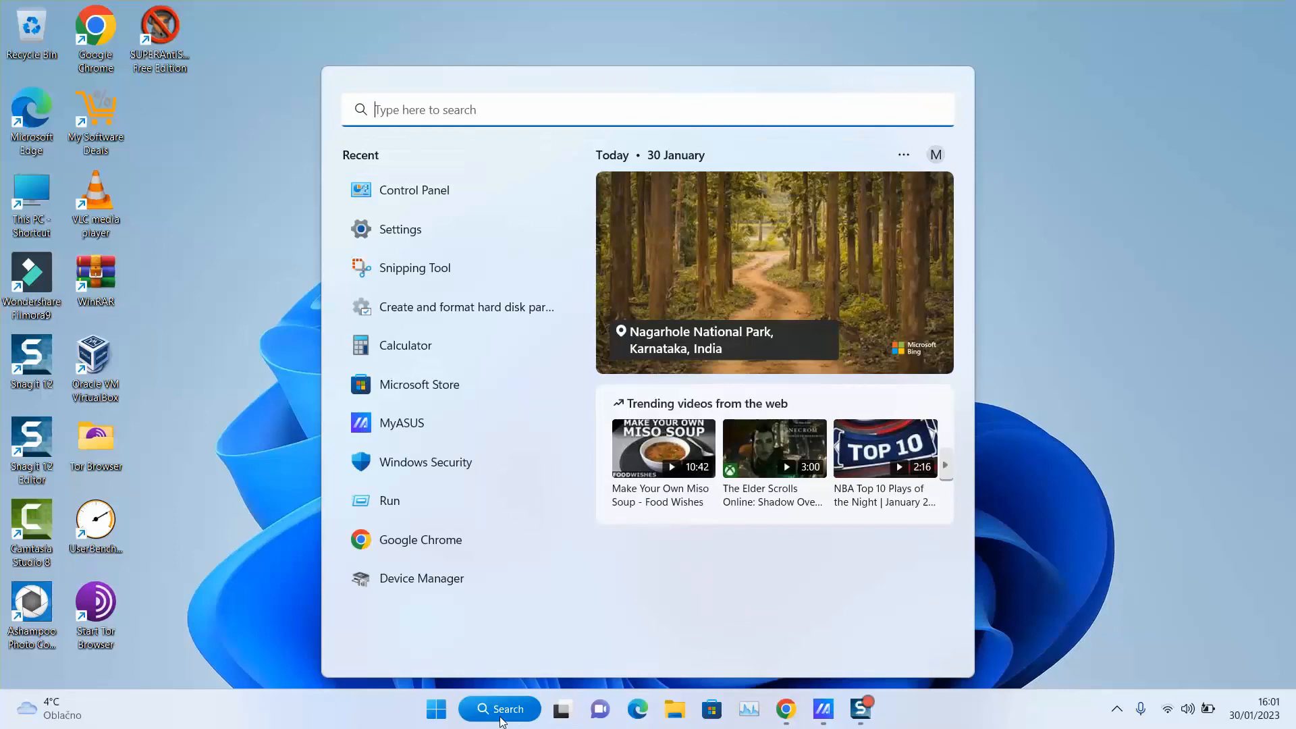
type("control")
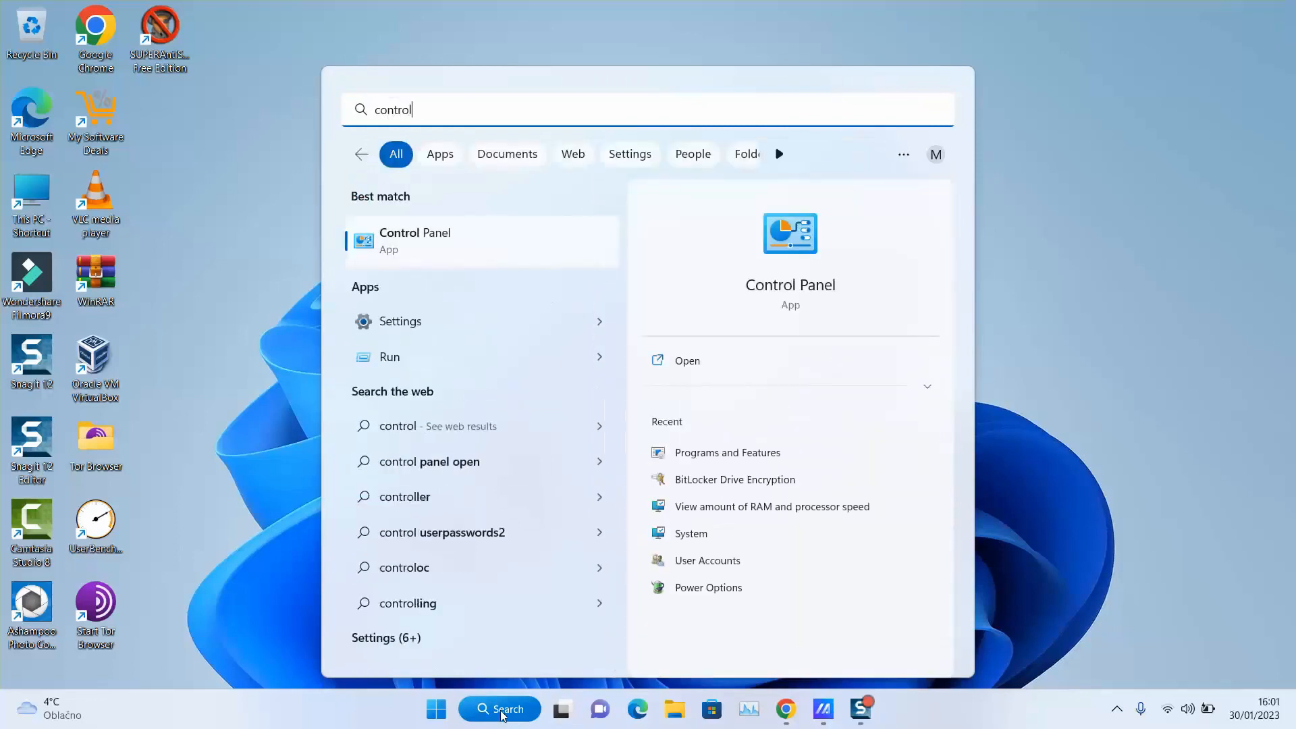
left_click(424, 237)
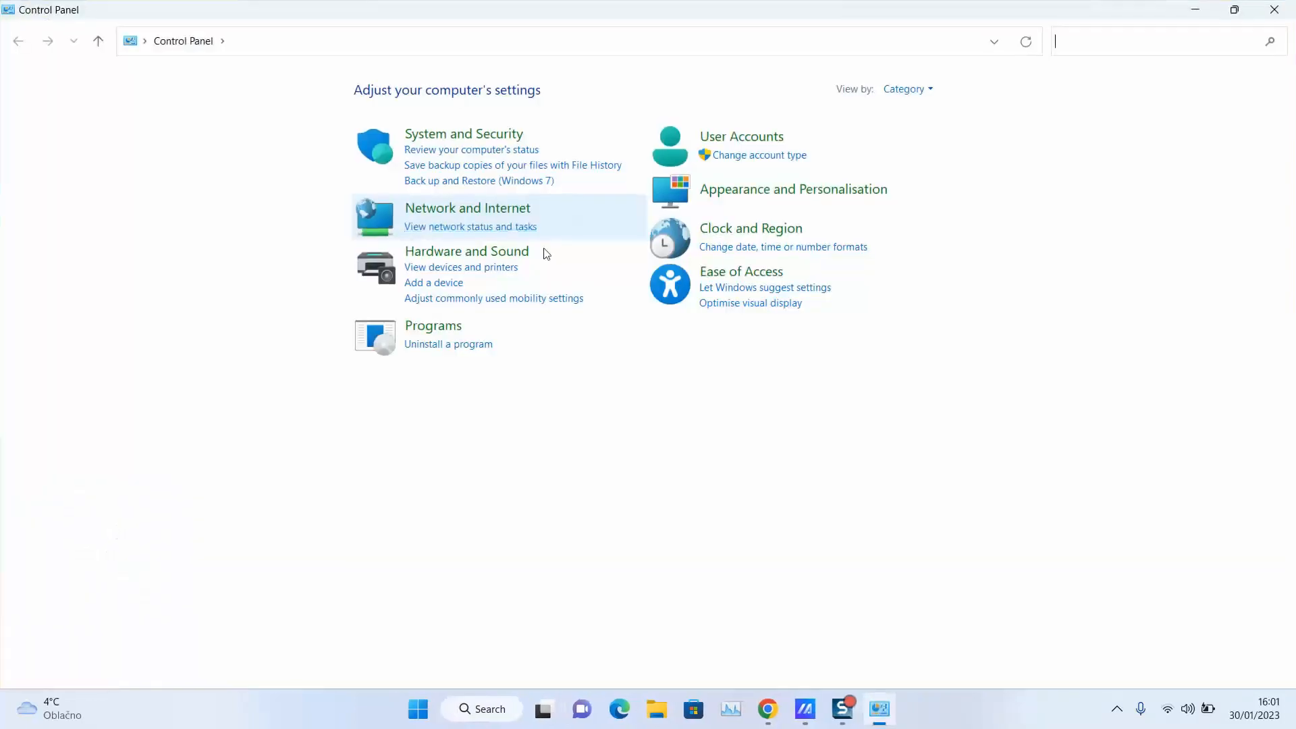
Keep Control Panel in Category view and go to the Manage Accounts list
left_click(909, 89)
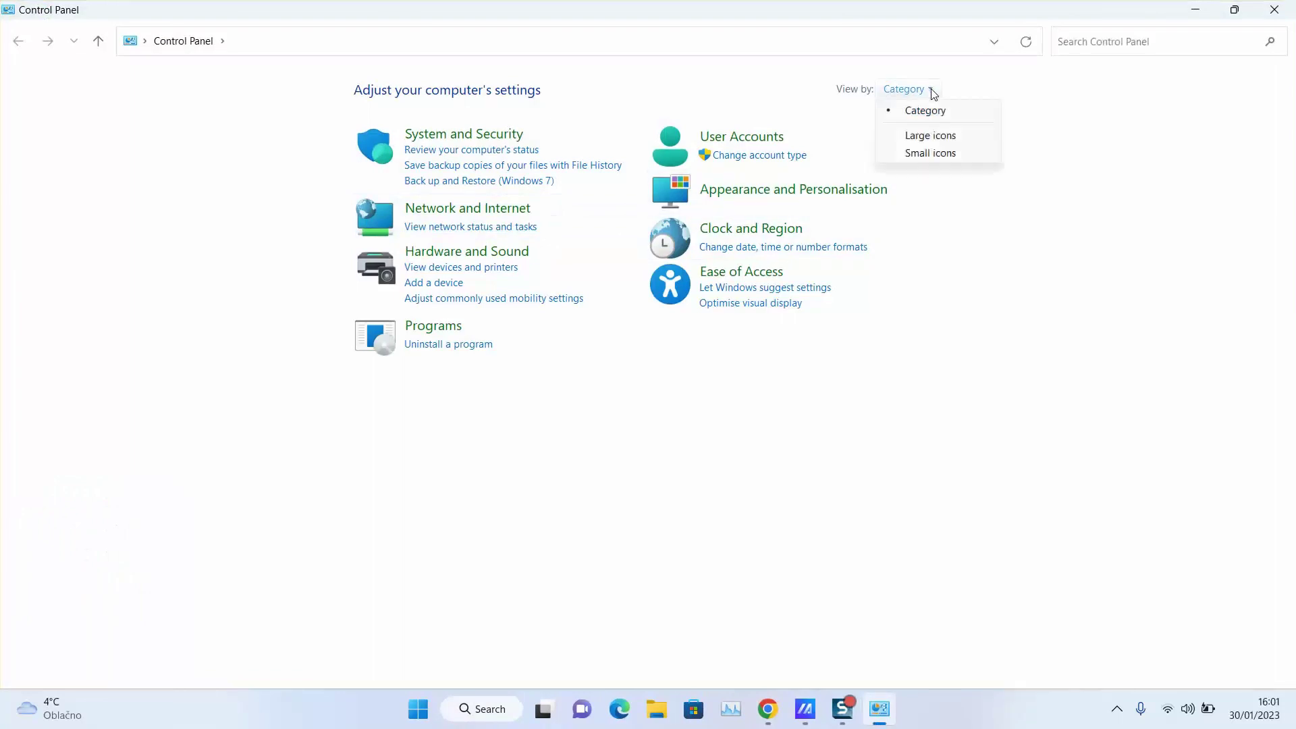
left_click(910, 117)
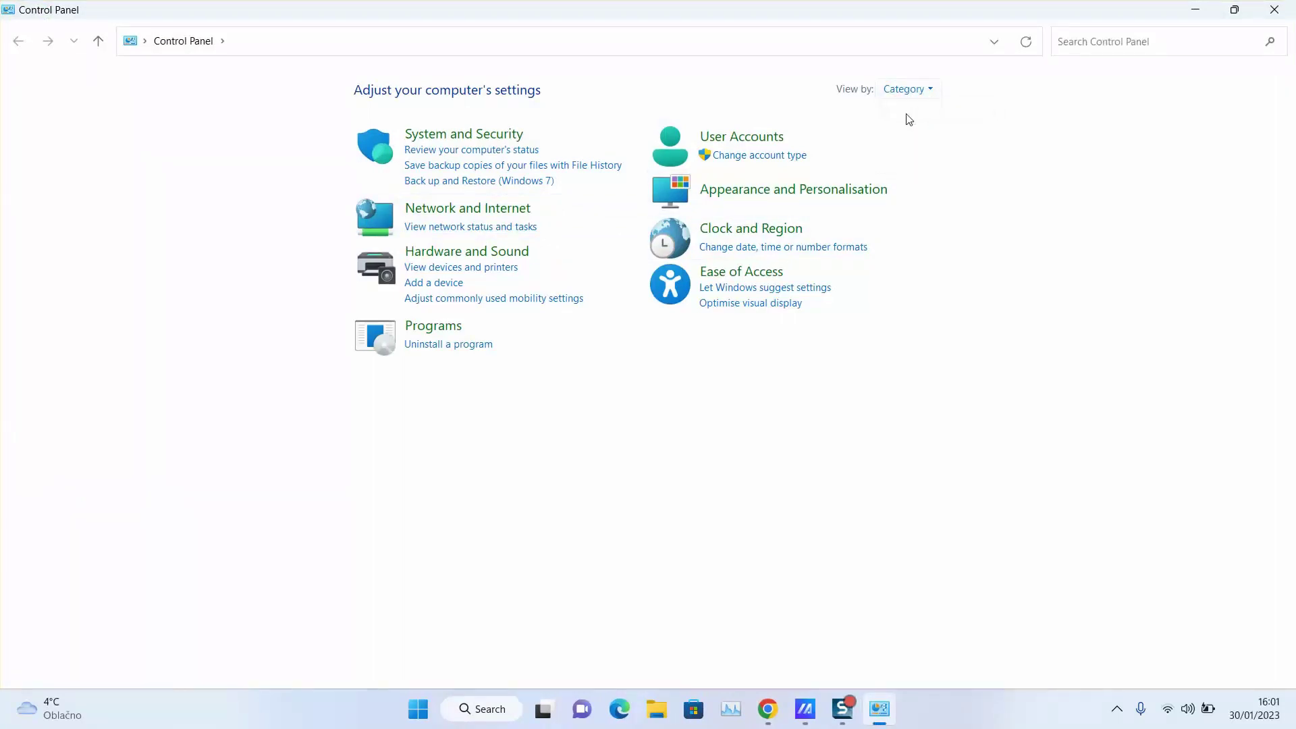
left_click(750, 155)
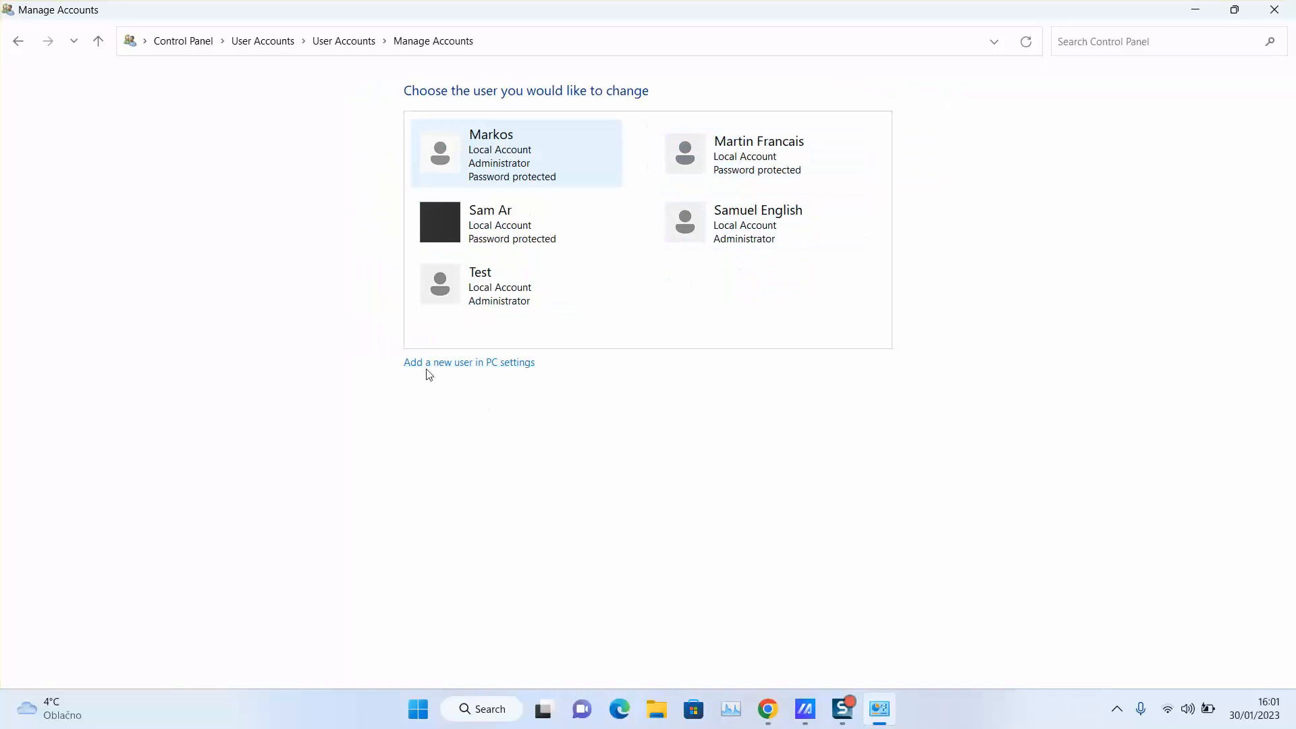
Jump to Settings' Other Users page and start adding an account
left_click(461, 364)
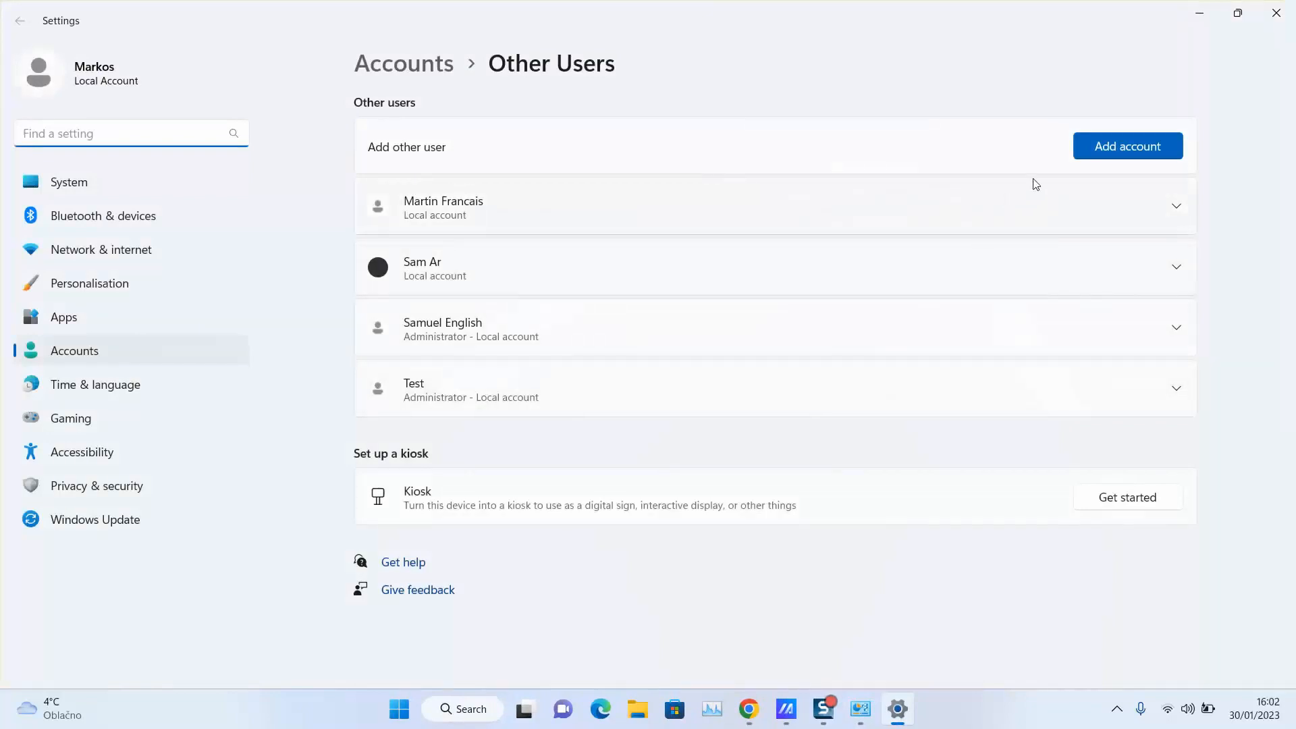
left_click(1118, 150)
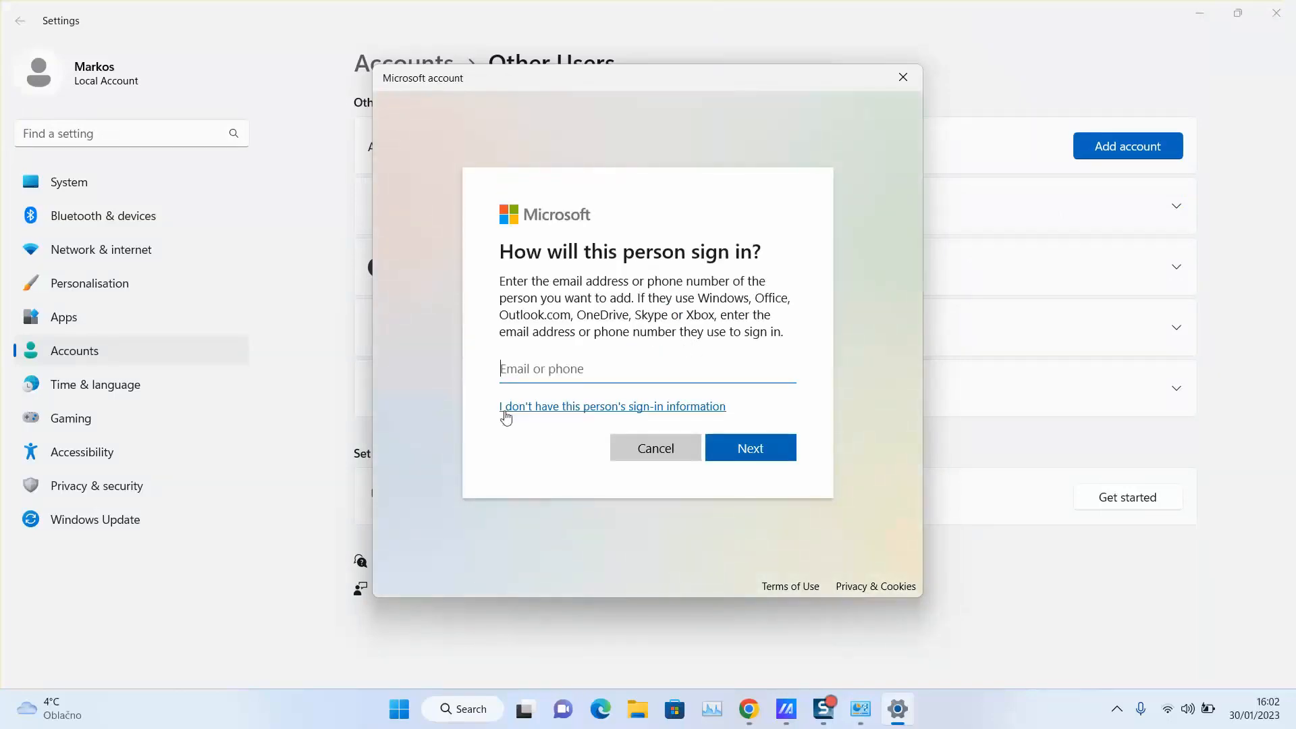
Choose a local account without Microsoft sign-in and enter the username 'kids'
left_click(618, 409)
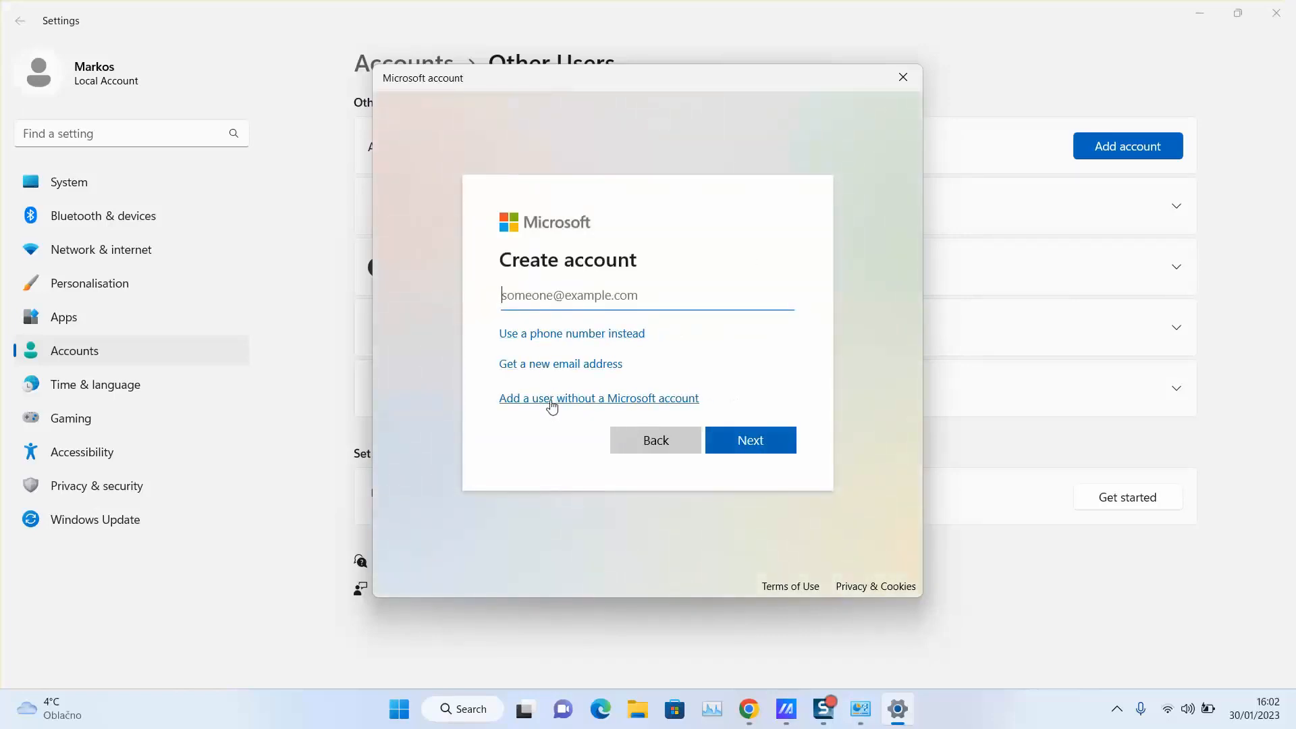
left_click(552, 406)
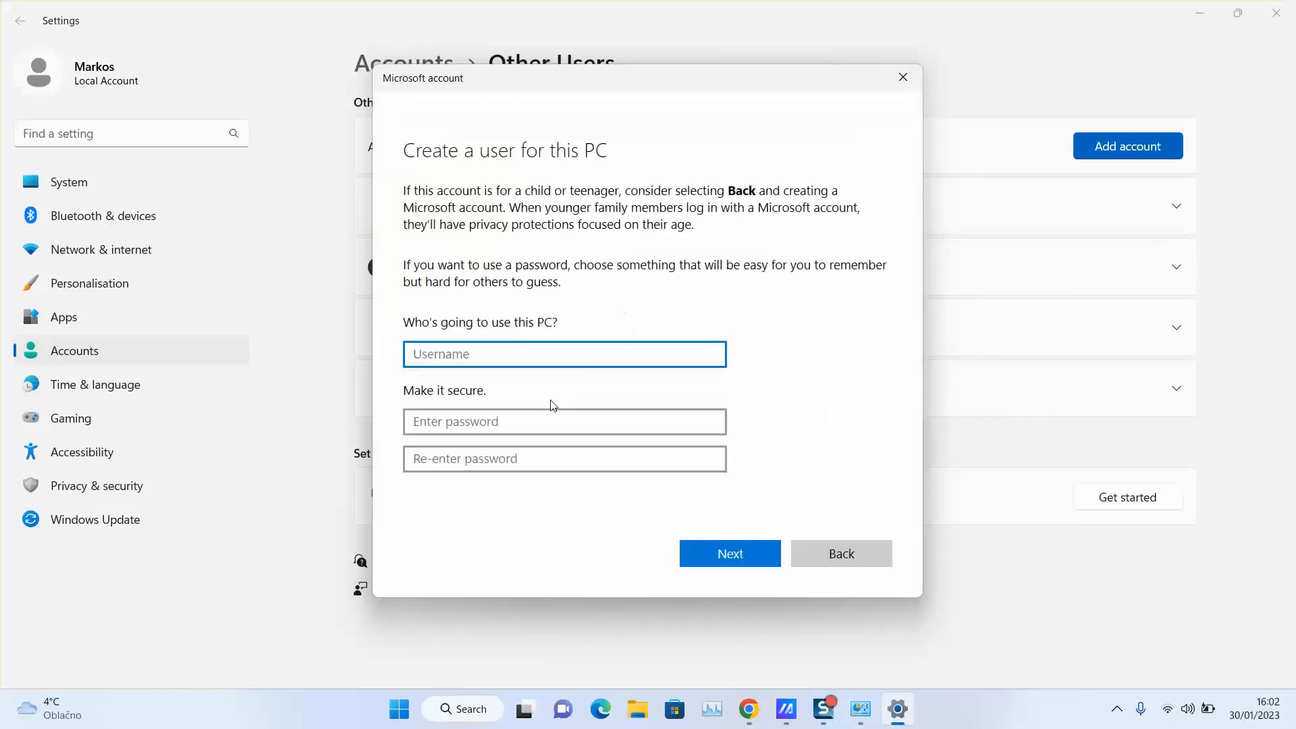
type("kids")
left_click(507, 421)
left_click(513, 459)
Finish creating 'kids' with no password and return to Control Panel home
left_click(727, 557)
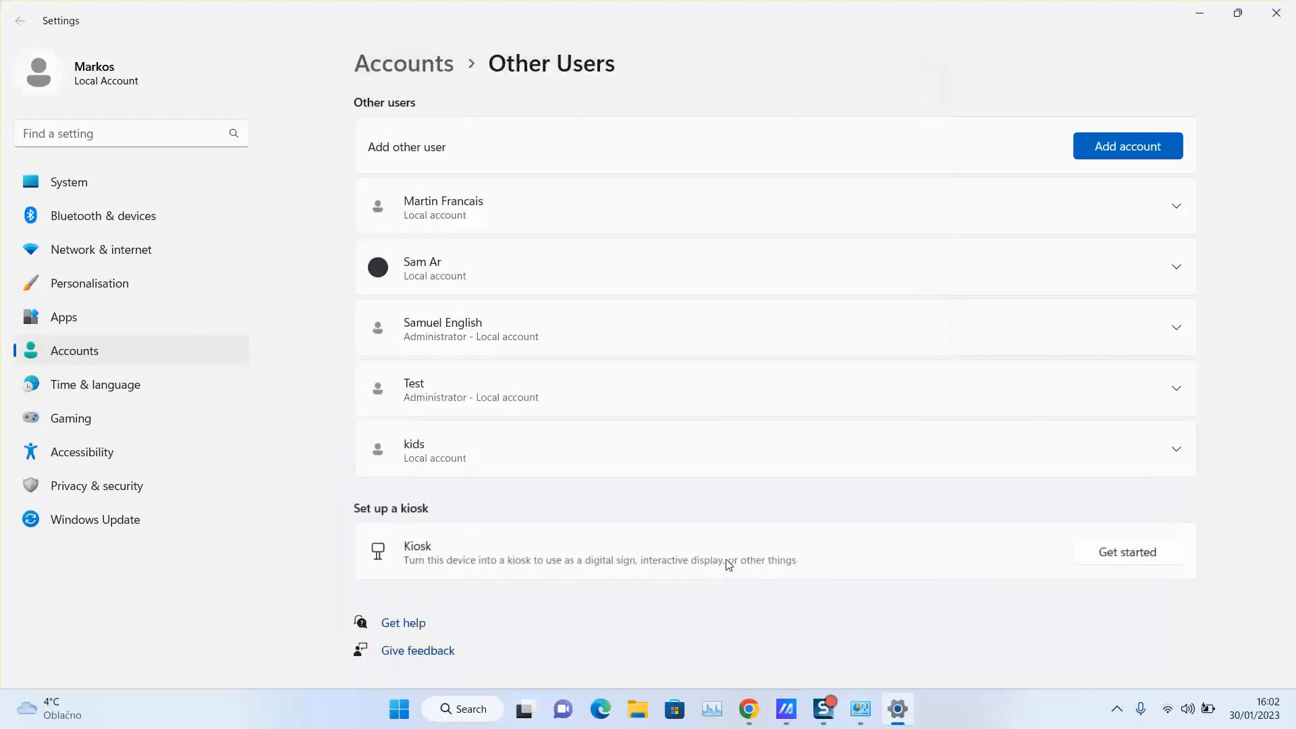
left_click(1277, 12)
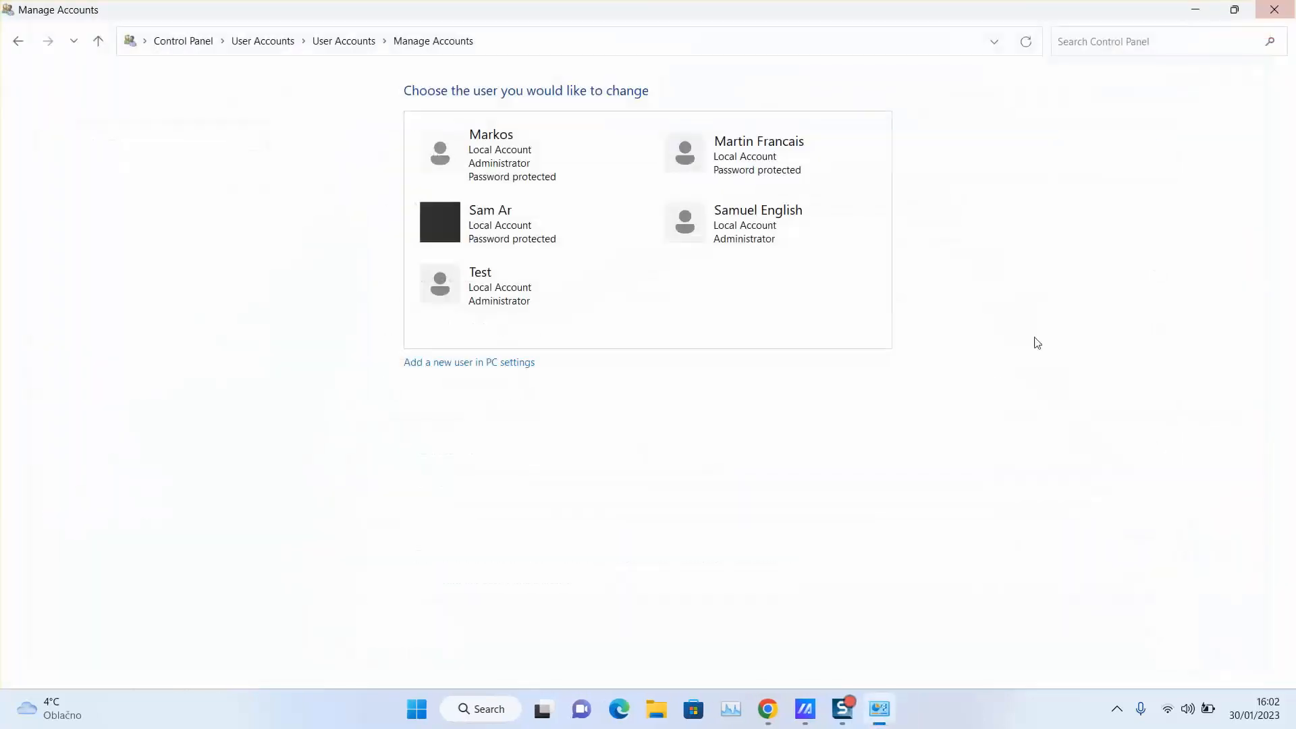
left_click(343, 41)
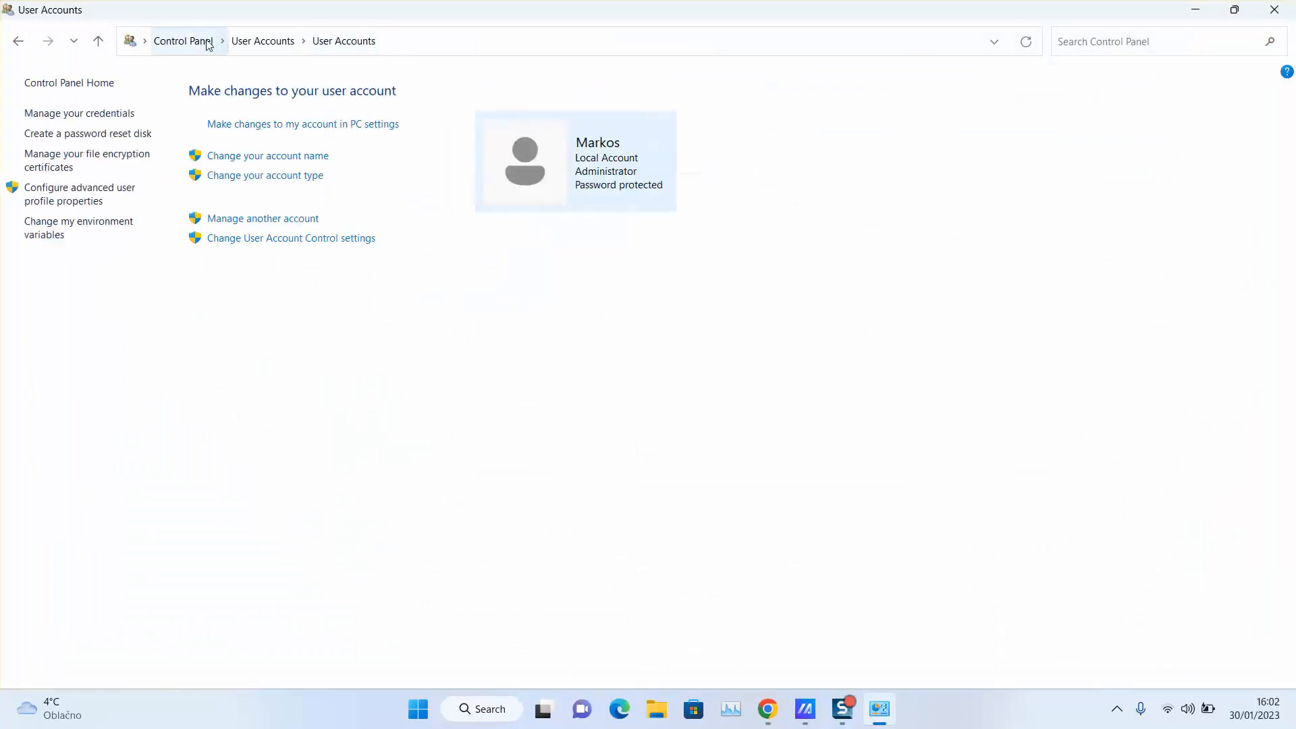
left_click(183, 40)
Show 'kids' as a standard local account in Manage Accounts and view its account page
left_click(760, 155)
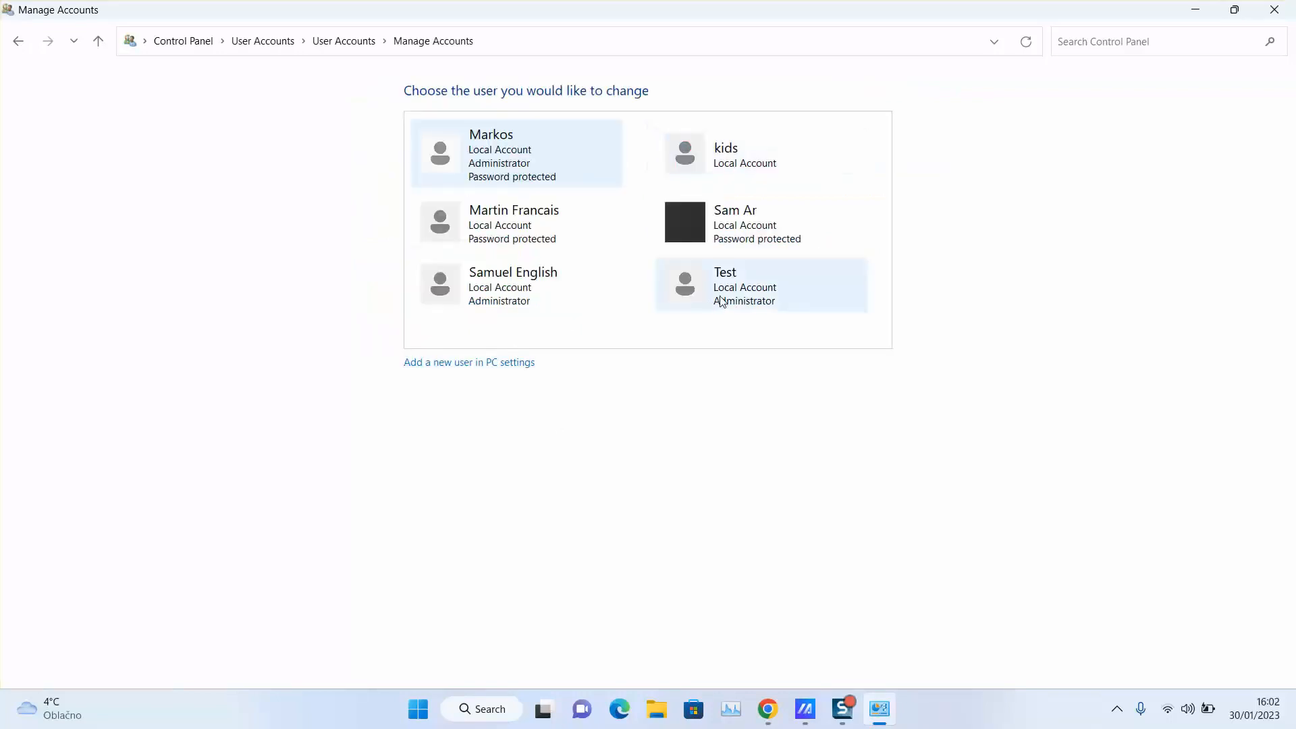
left_click(748, 174)
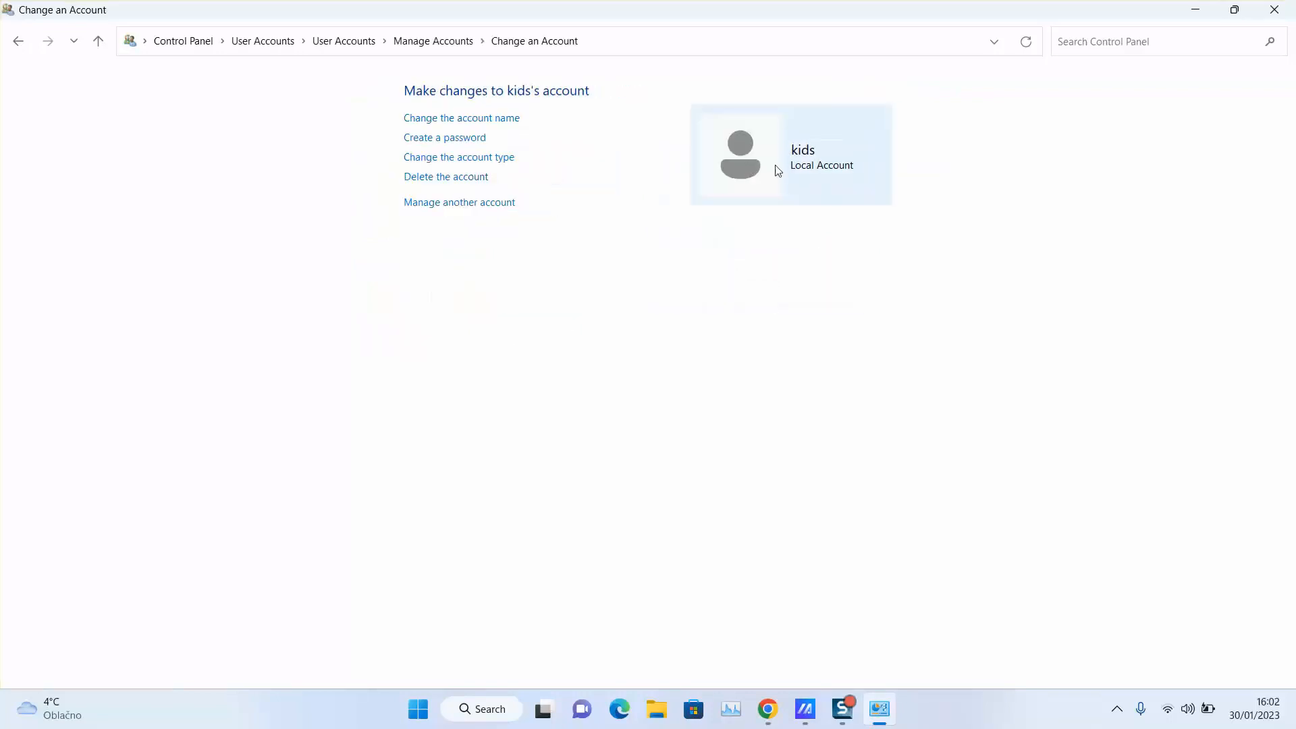